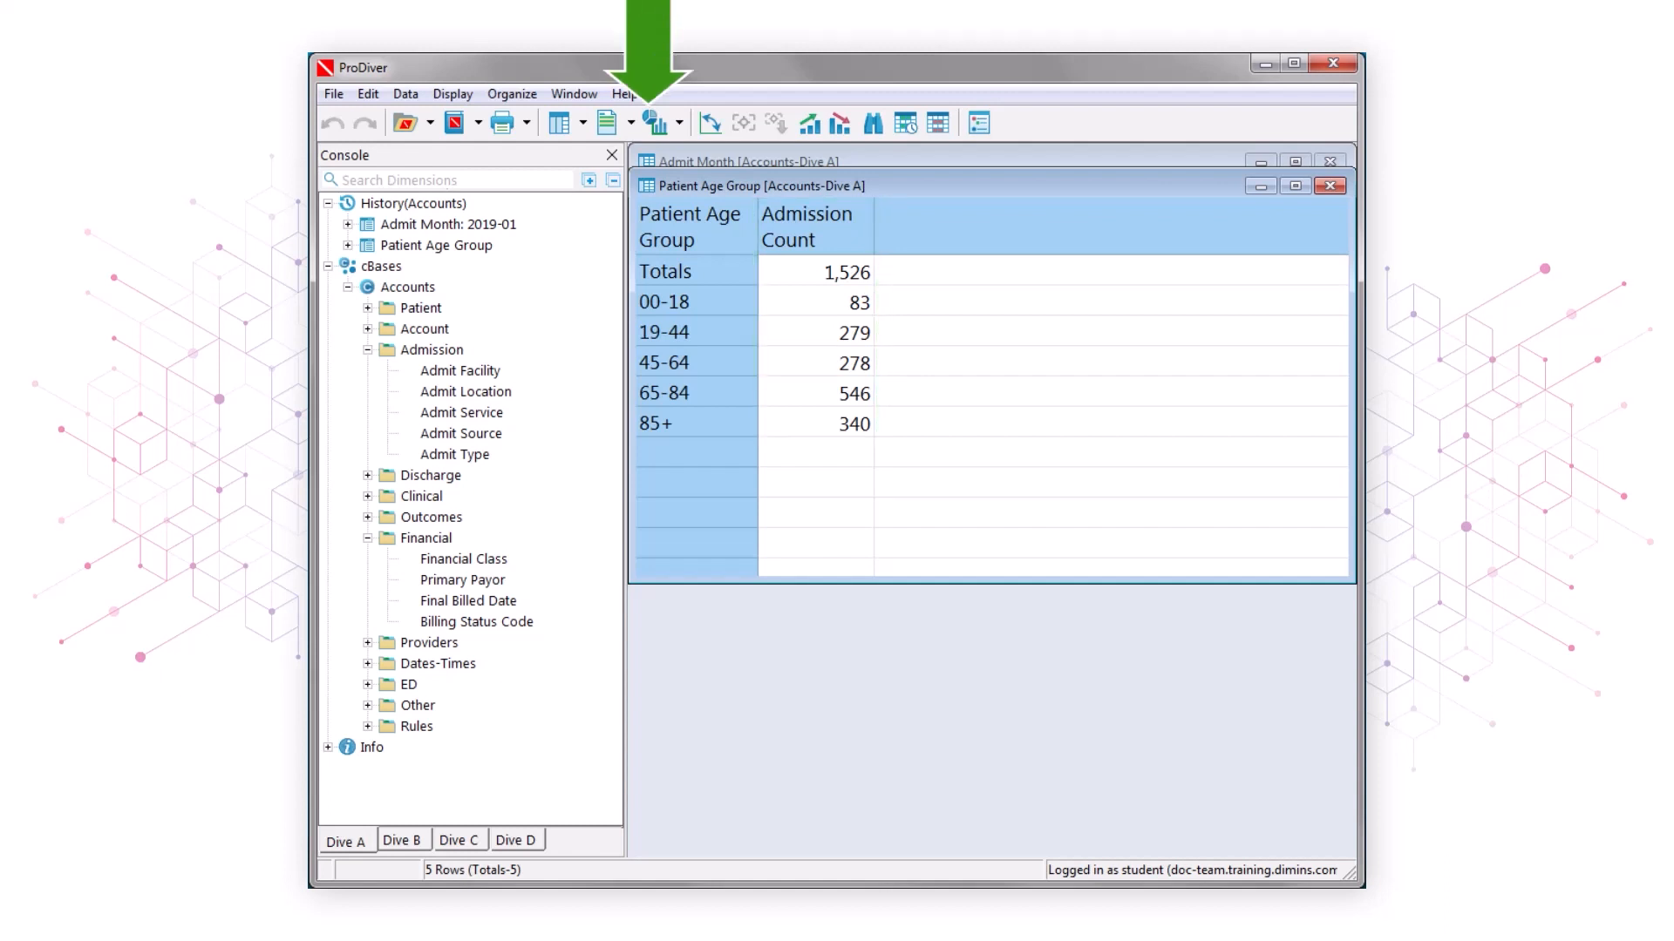
# Convert the Patient Age Group table into a basic Pie Plot of the Admission Count column.
pyautogui.click(653, 126)
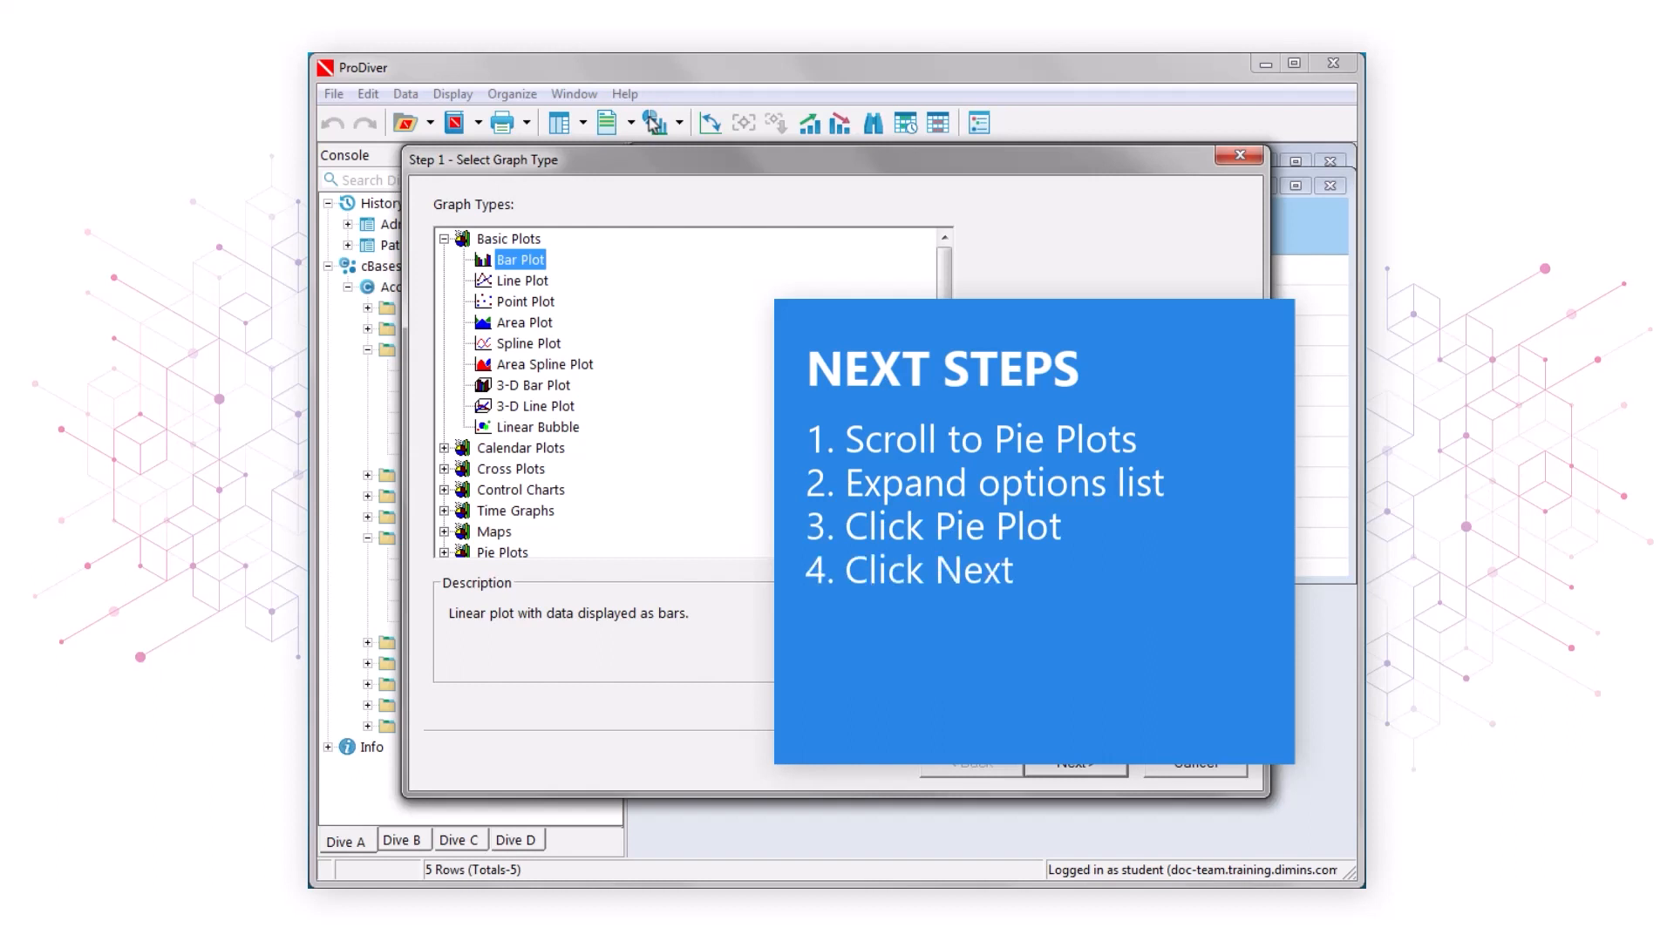
pyautogui.moveTo(943, 337); pyautogui.dragTo(958, 503)
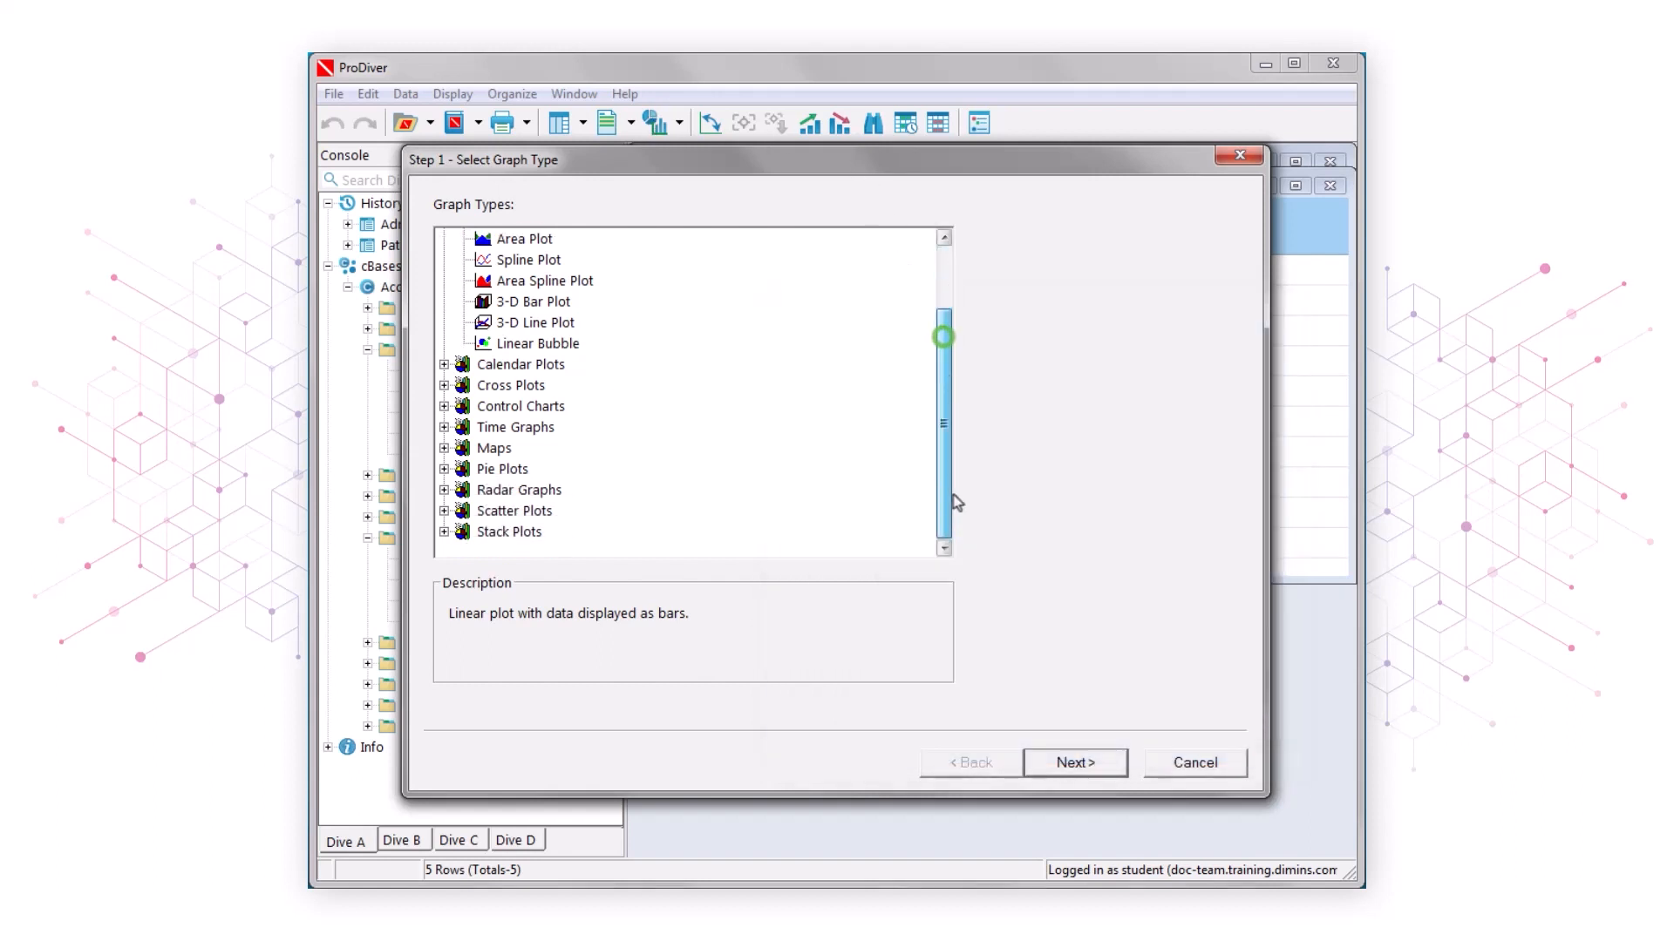
pyautogui.click(443, 469)
pyautogui.click(508, 470)
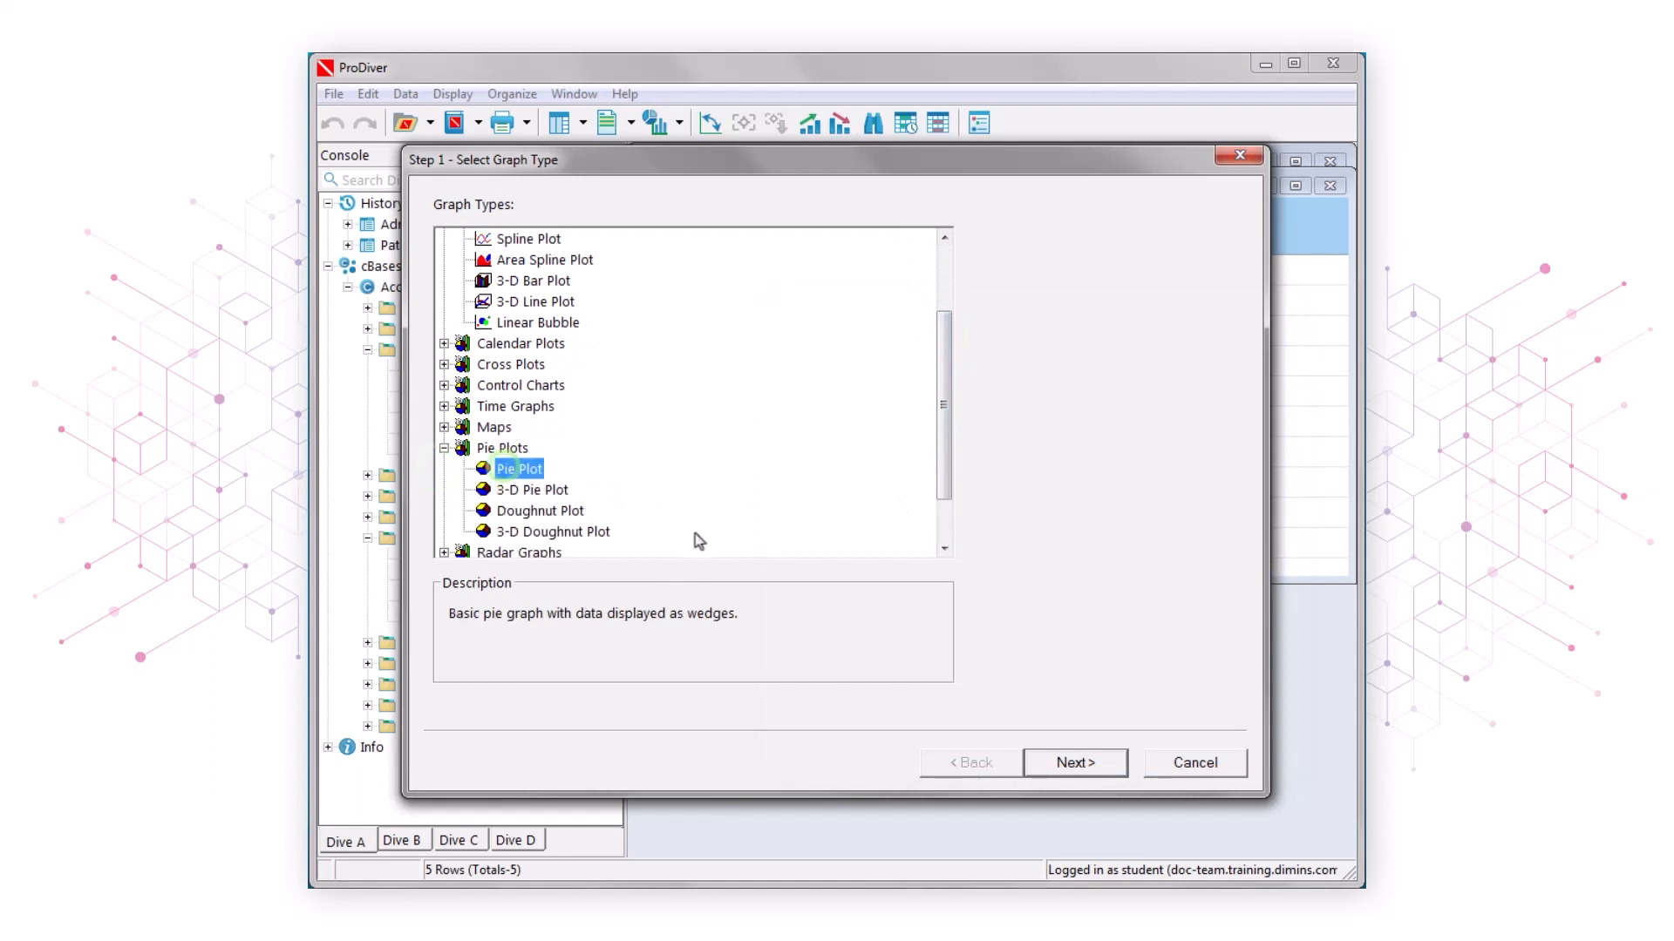
pyautogui.click(1075, 764)
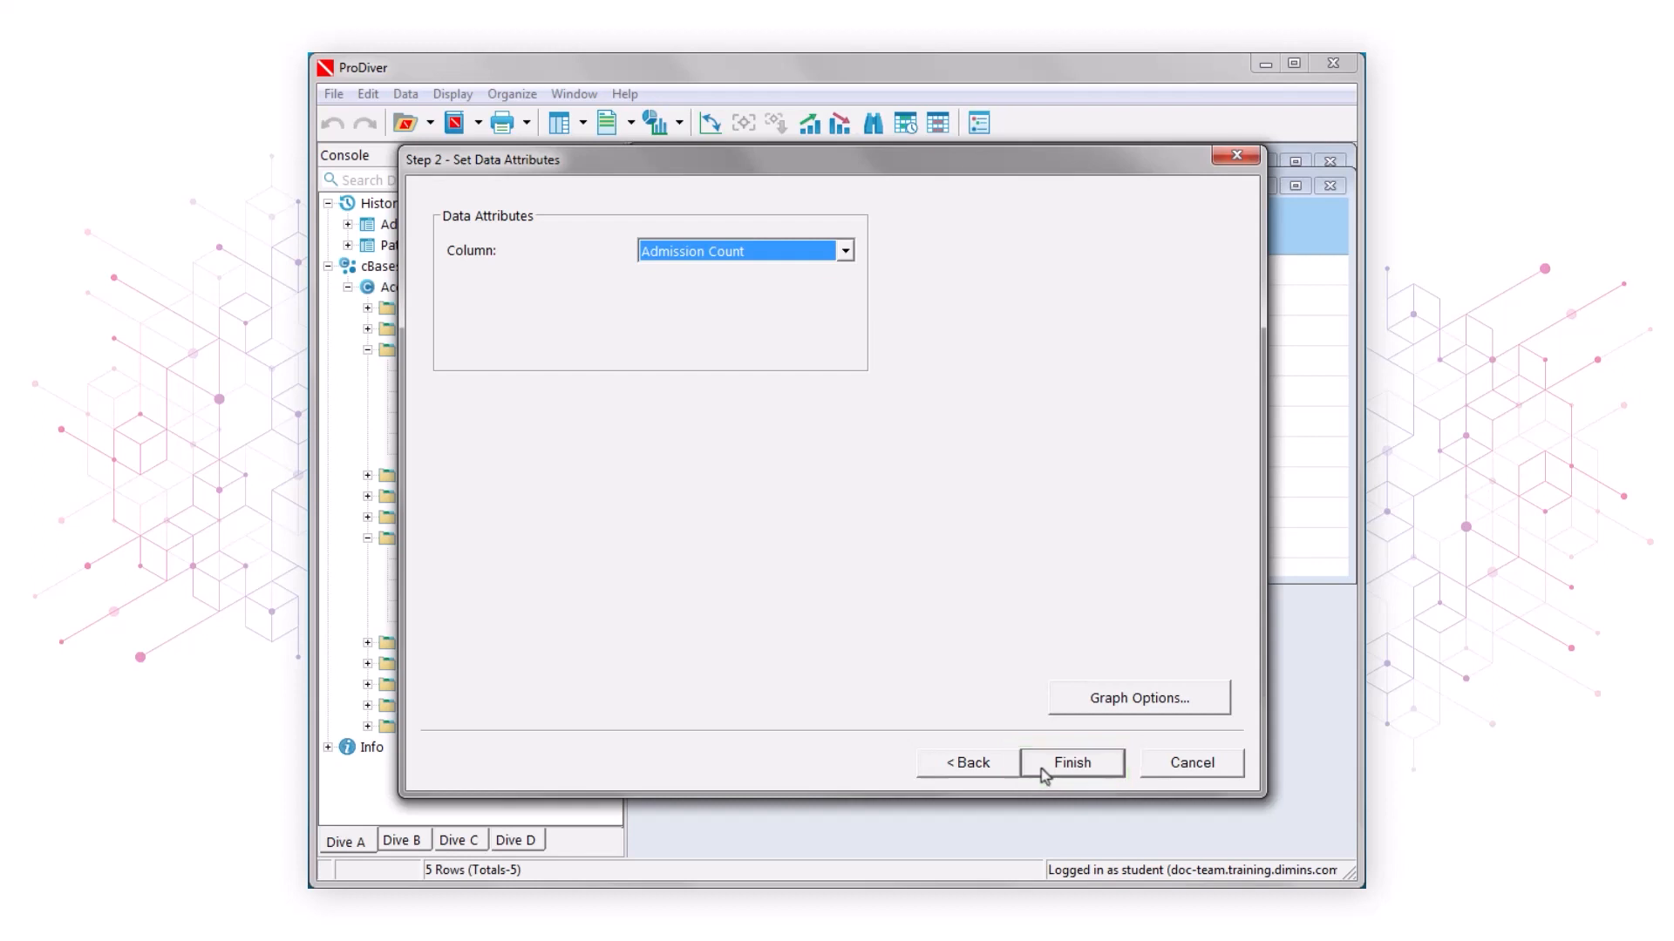
pyautogui.click(1044, 772)
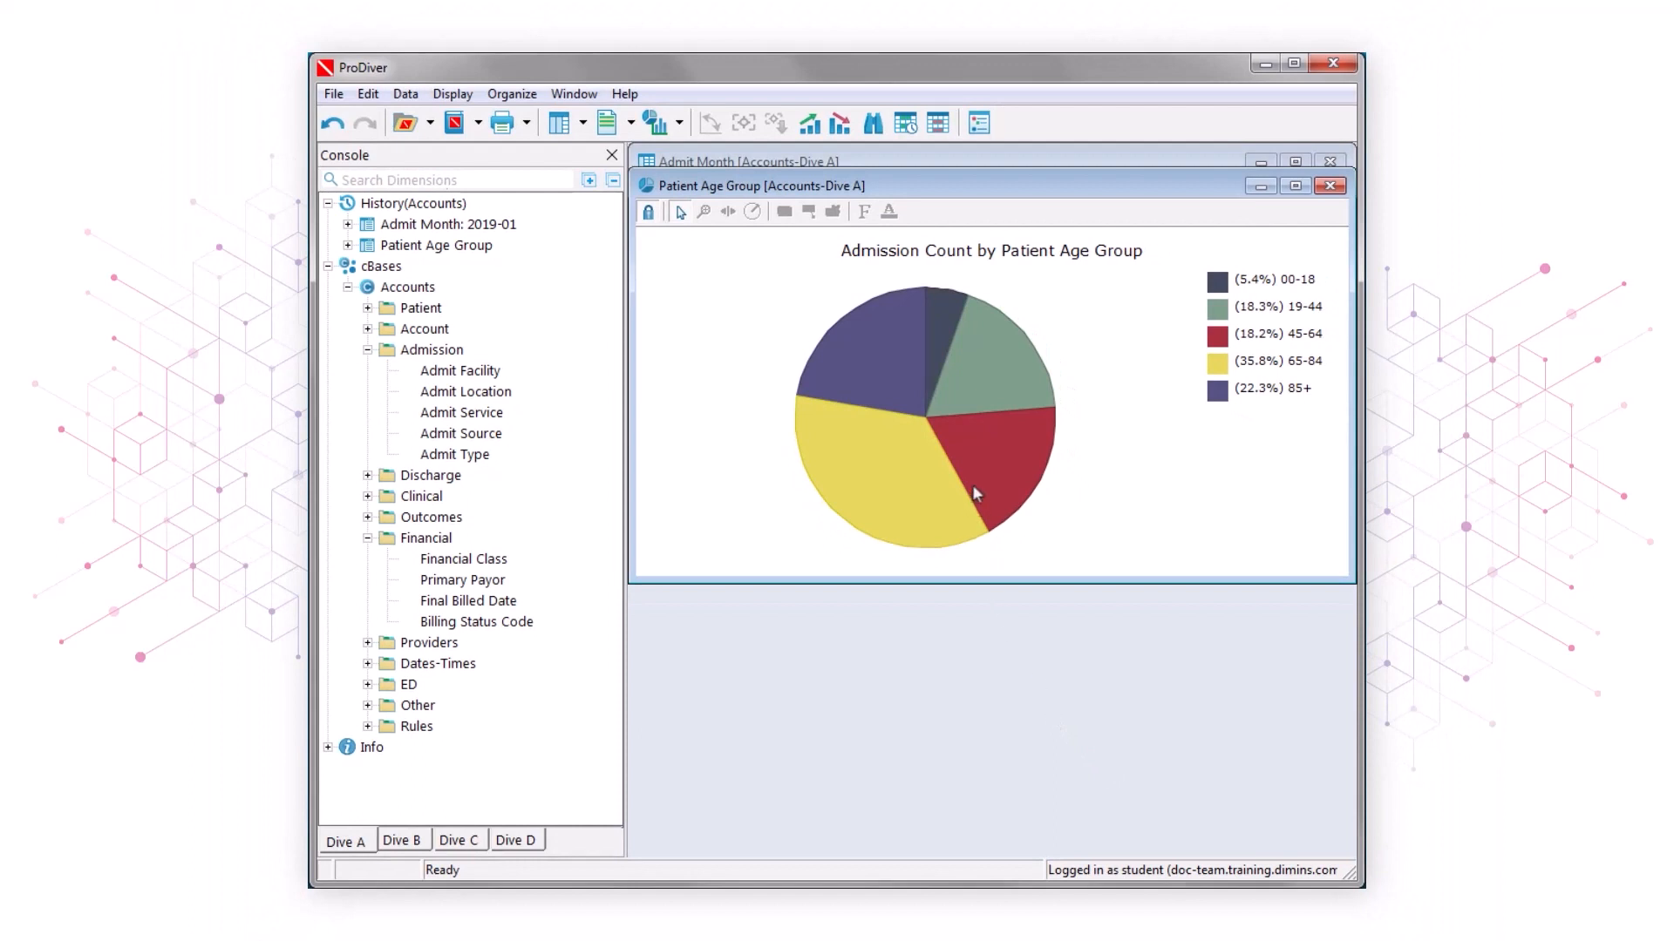
# Dive from the 45-64 age group into Admit Type, and from its Emergency wedge into Financial Class.
pyautogui.click(974, 456)
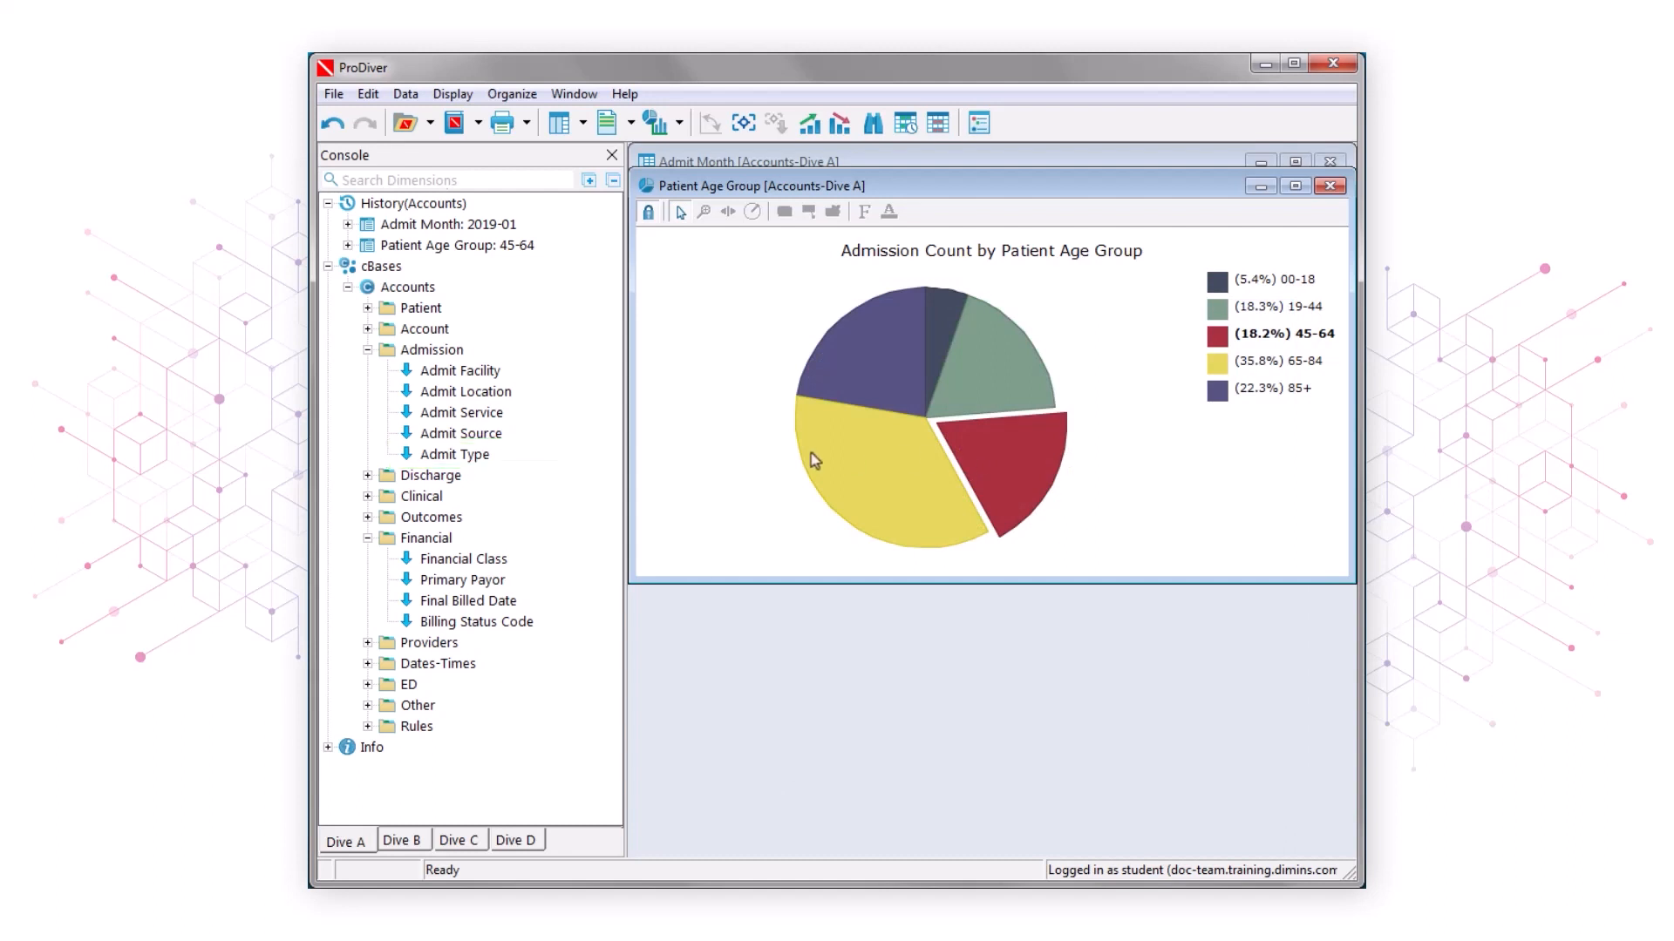
pyautogui.click(457, 455)
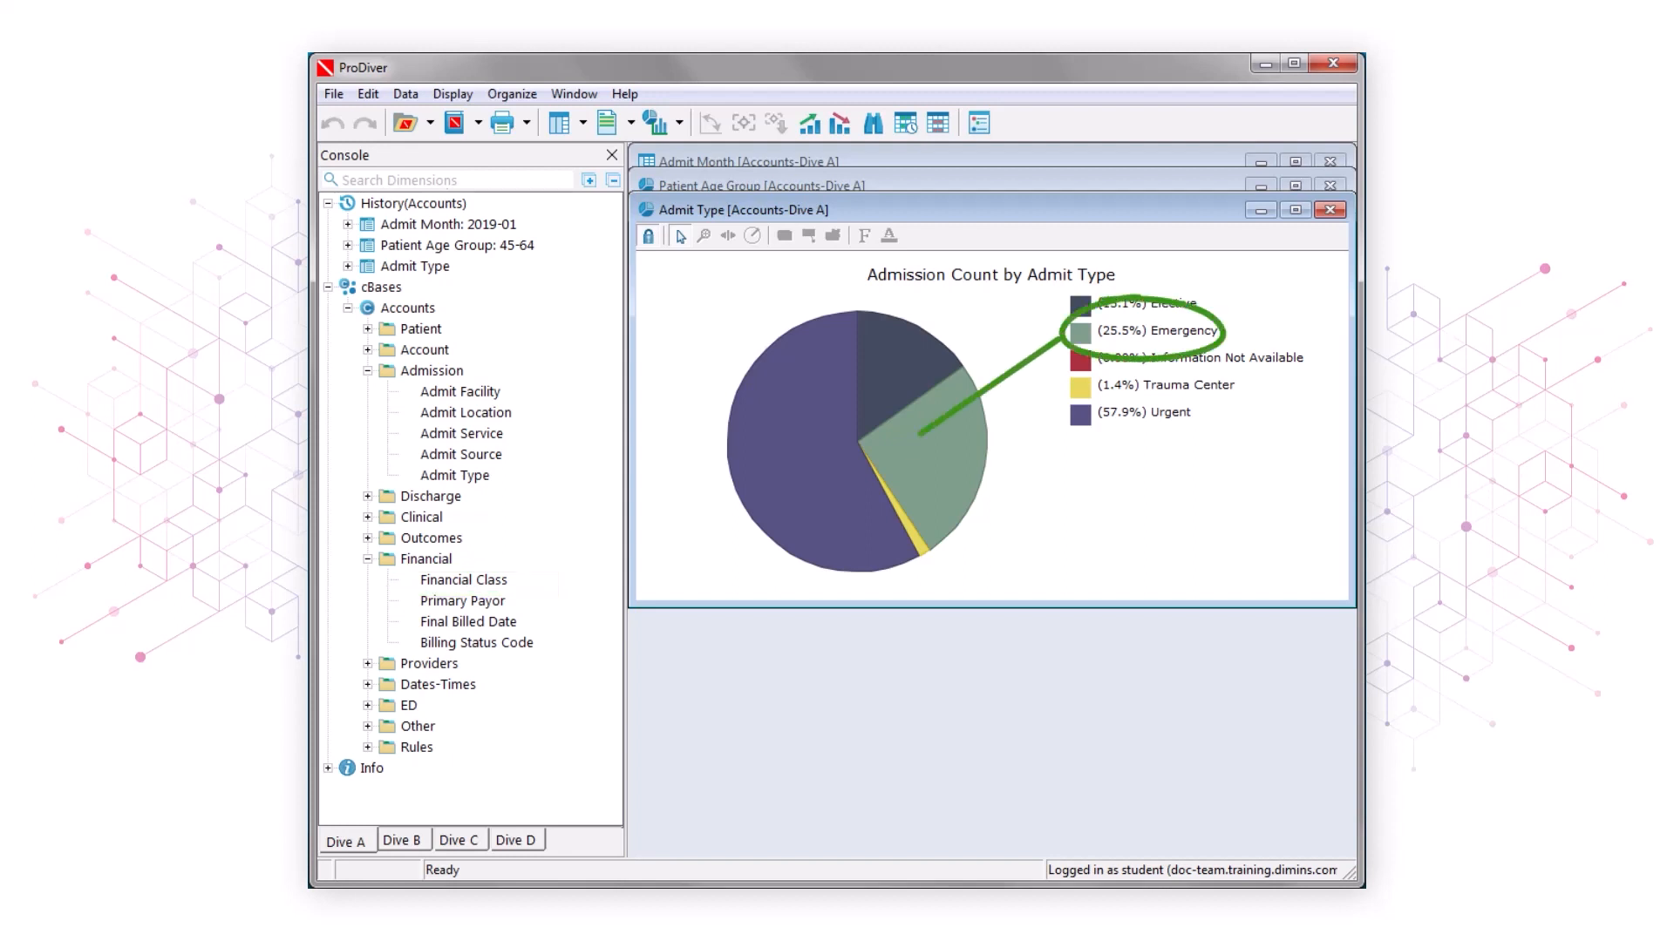
pyautogui.click(928, 473)
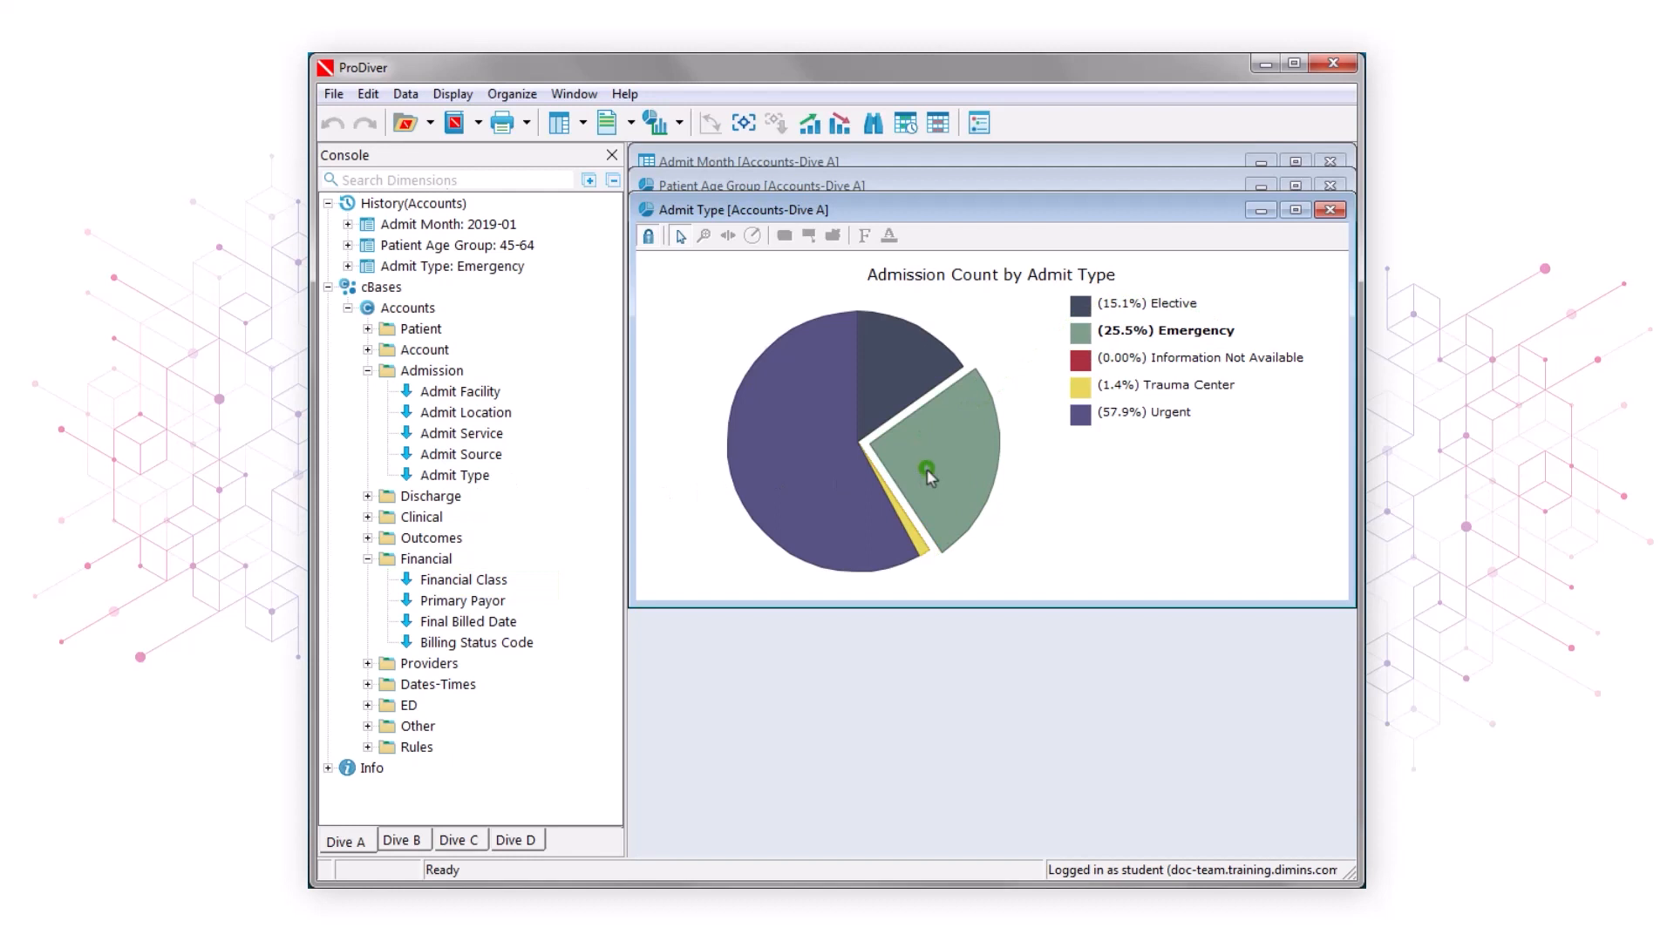
pyautogui.click(452, 582)
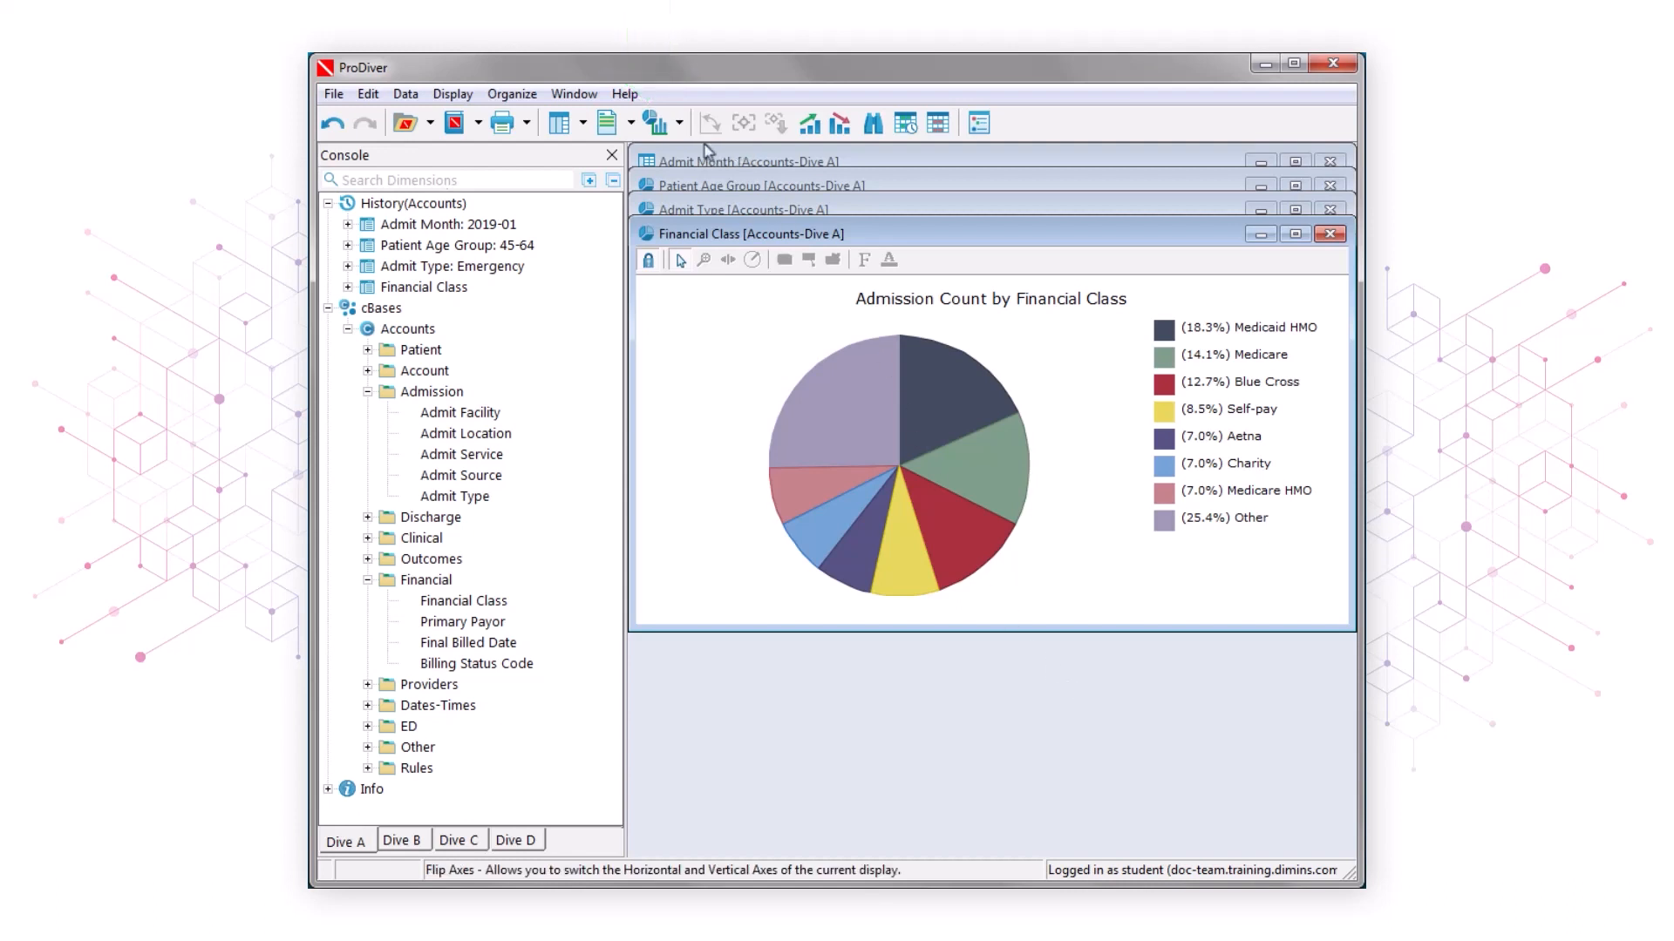
# In the Financial Class pie plot's graph options, reword the start of the main title to "Emergency Admissions for Ages 45-64".
pyautogui.click(653, 123)
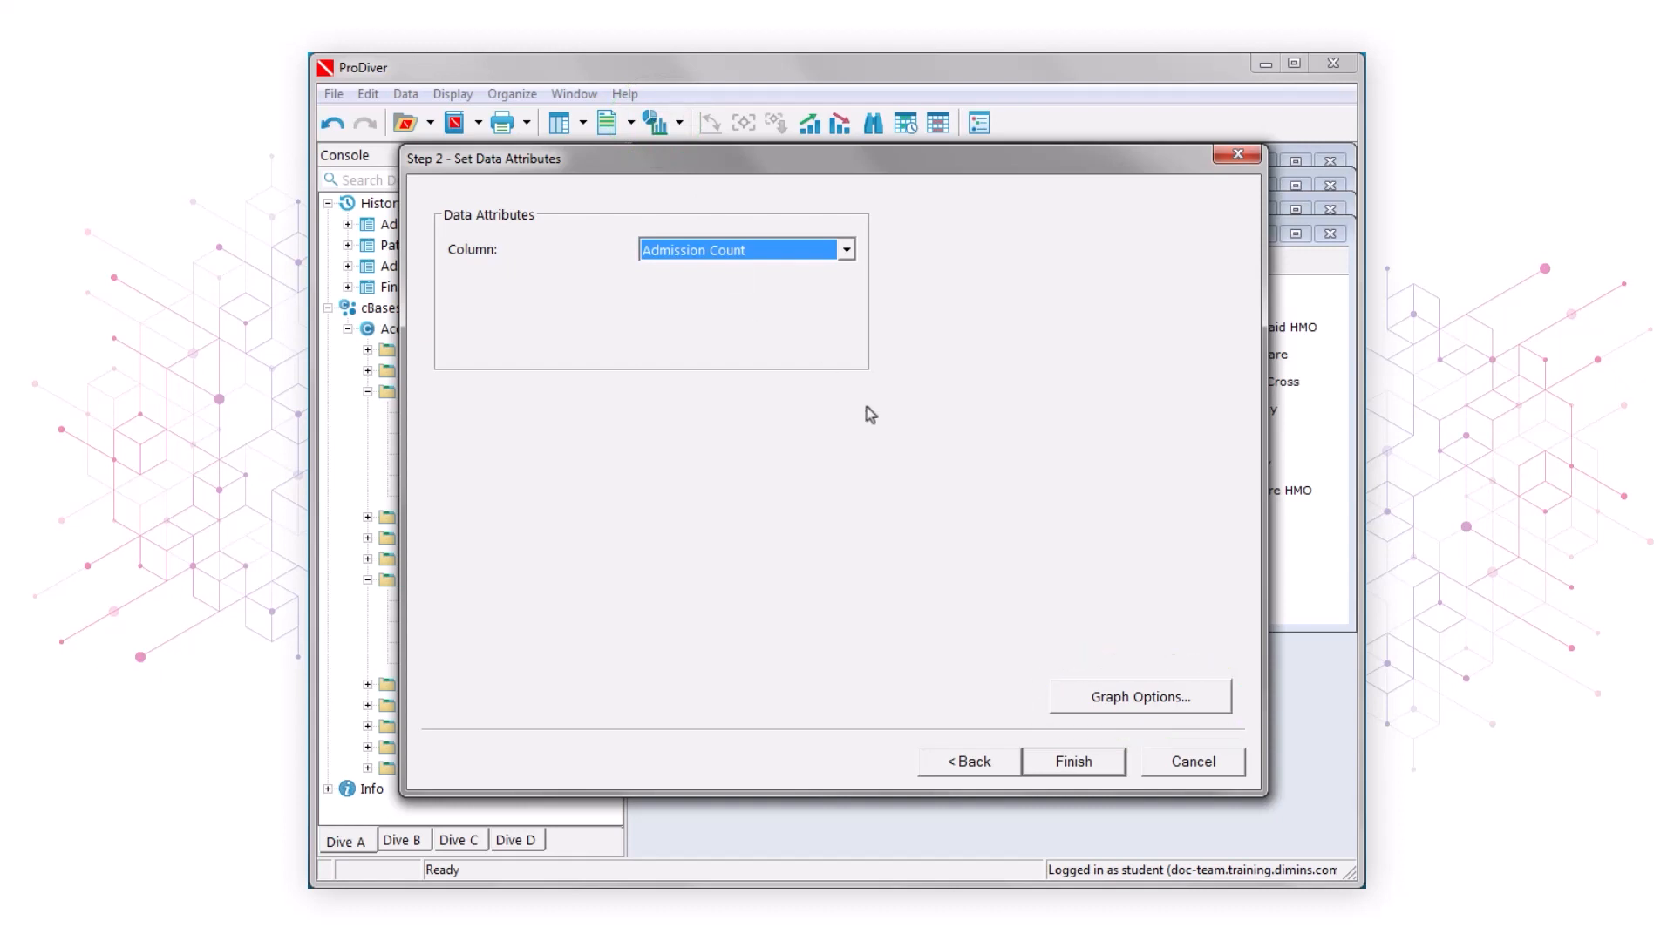
pyautogui.click(1139, 700)
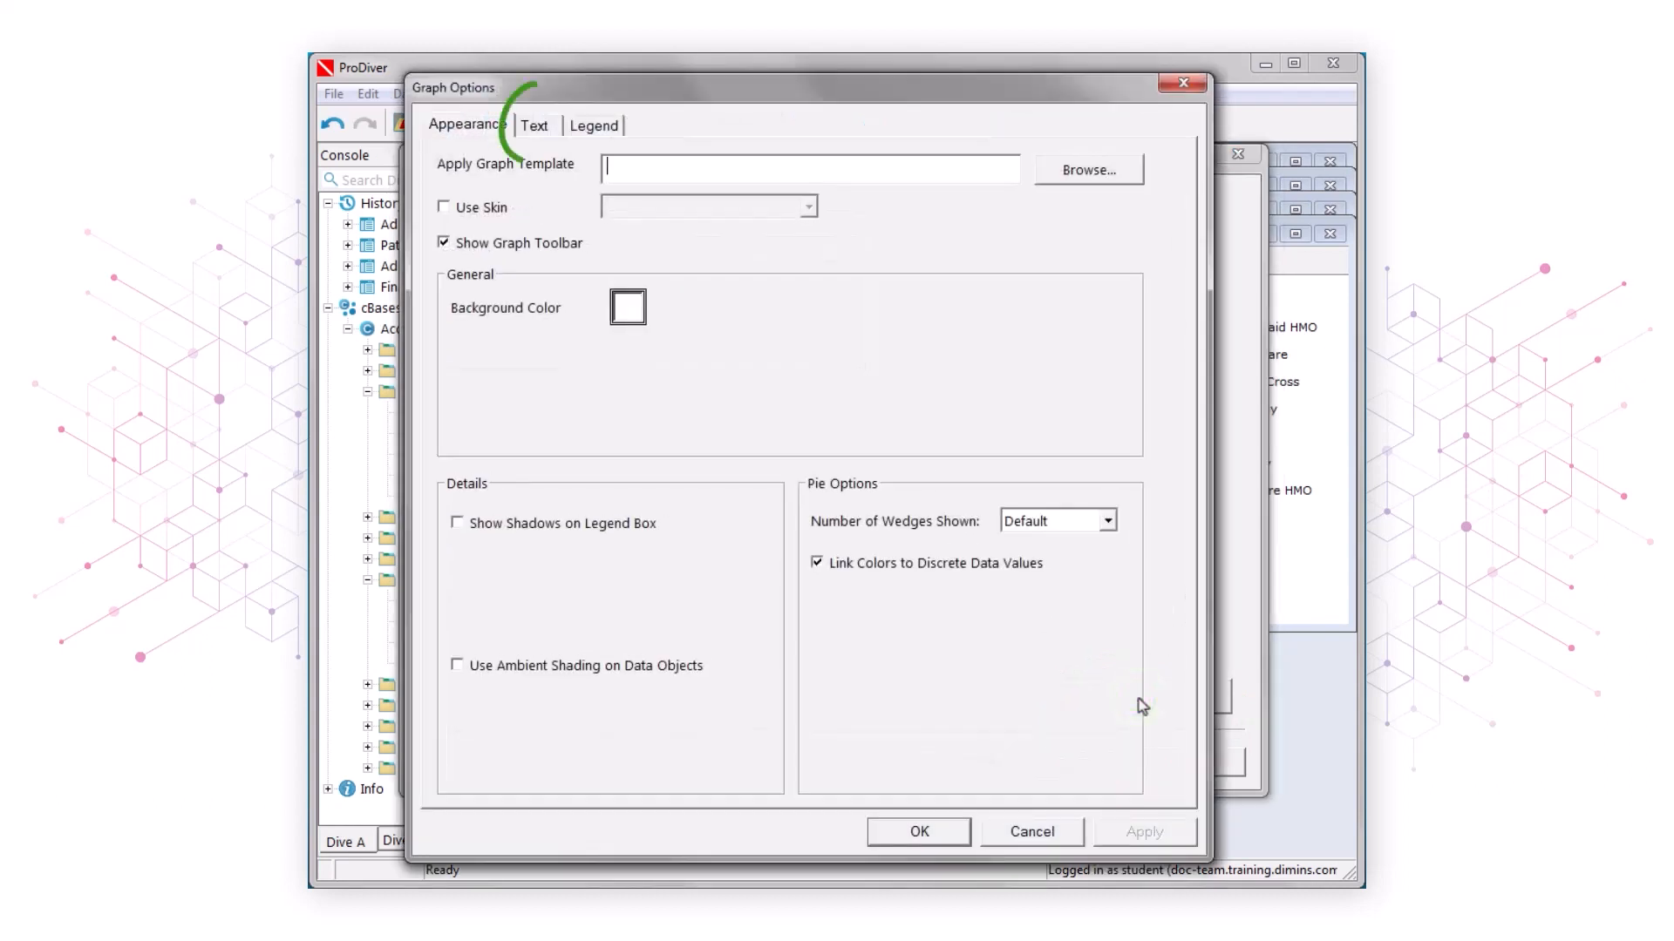
pyautogui.click(535, 126)
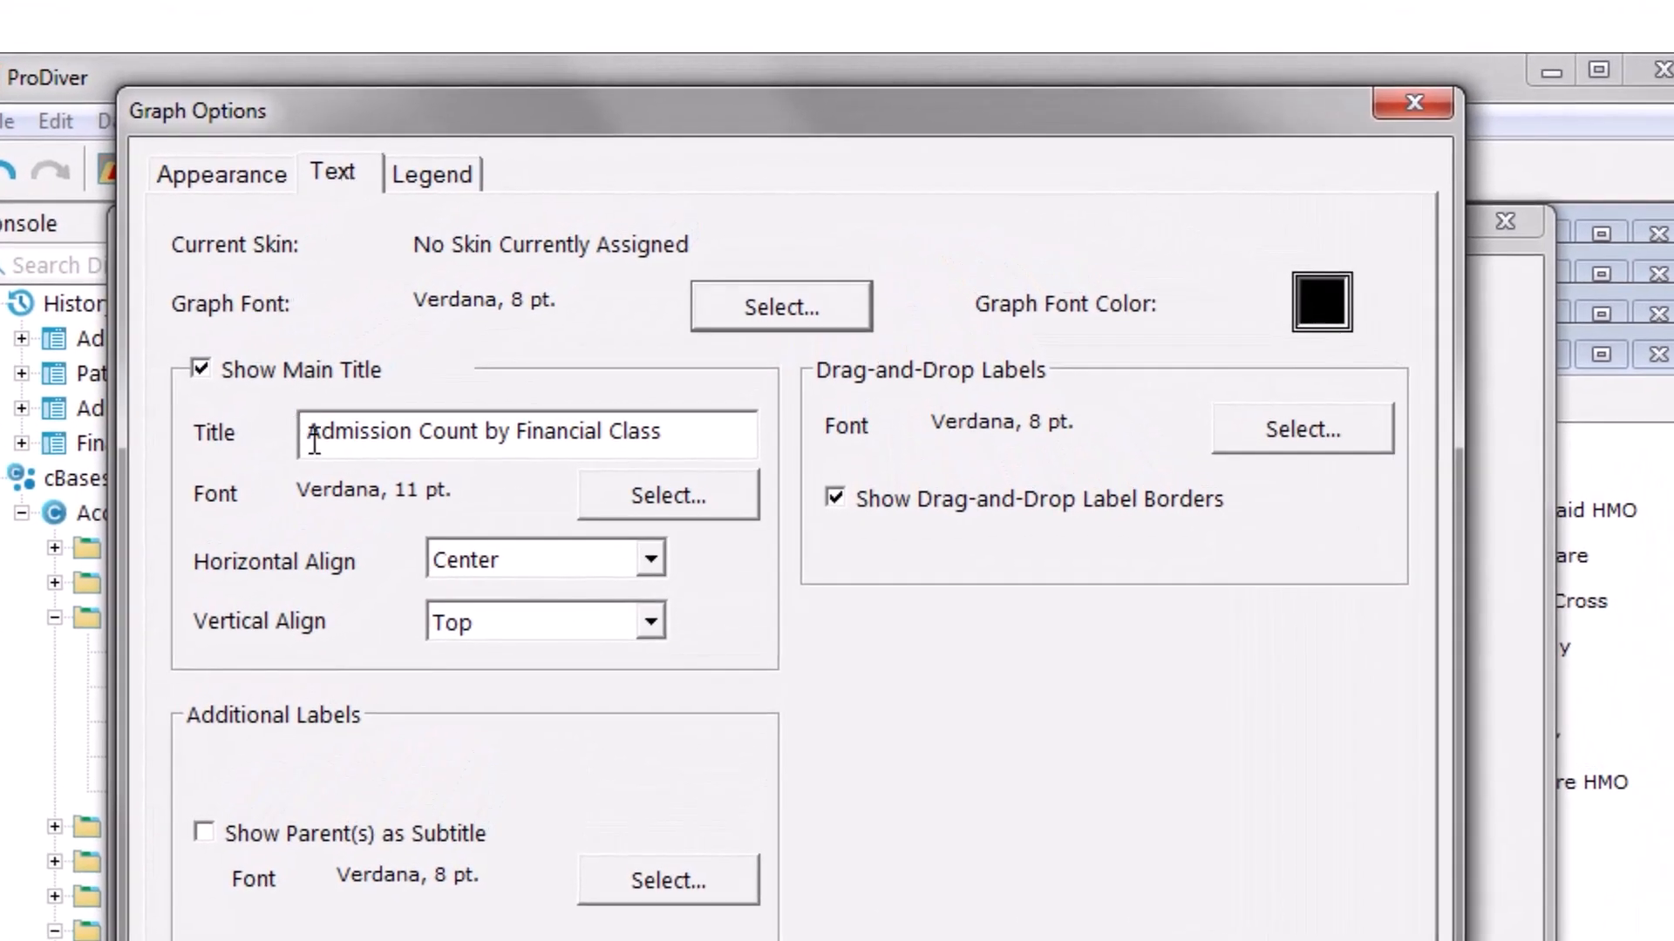
pyautogui.click(314, 443)
pyautogui.write('Emergency')
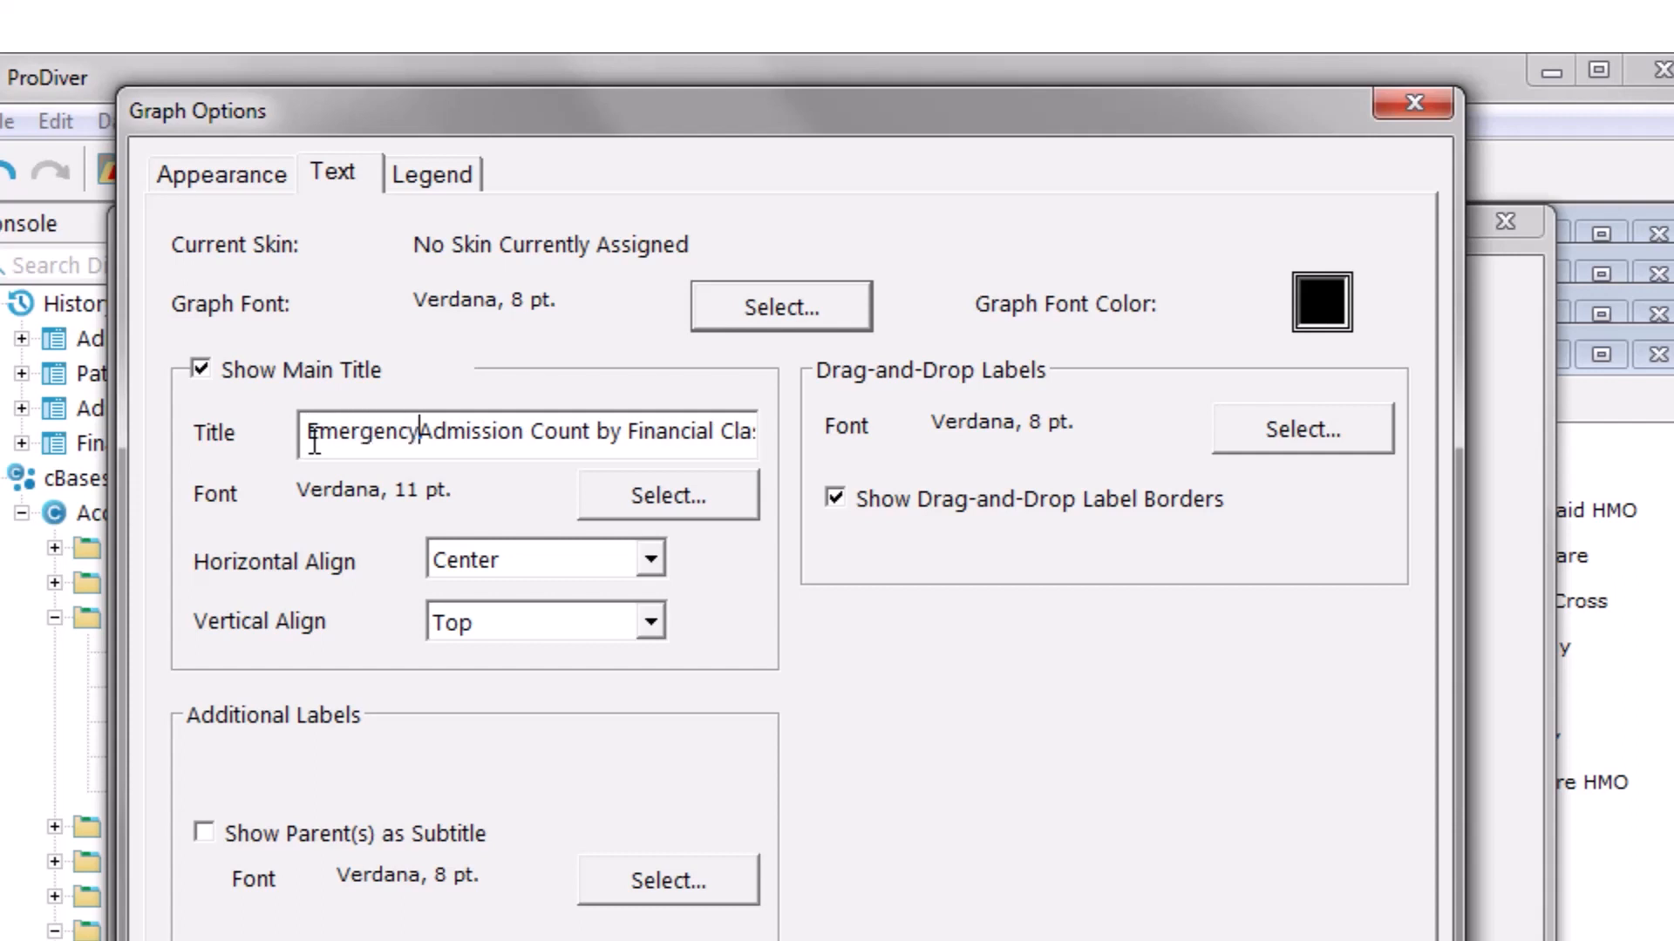
pyautogui.press('Right')
pyautogui.press('Right')
pyautogui.write('s ')
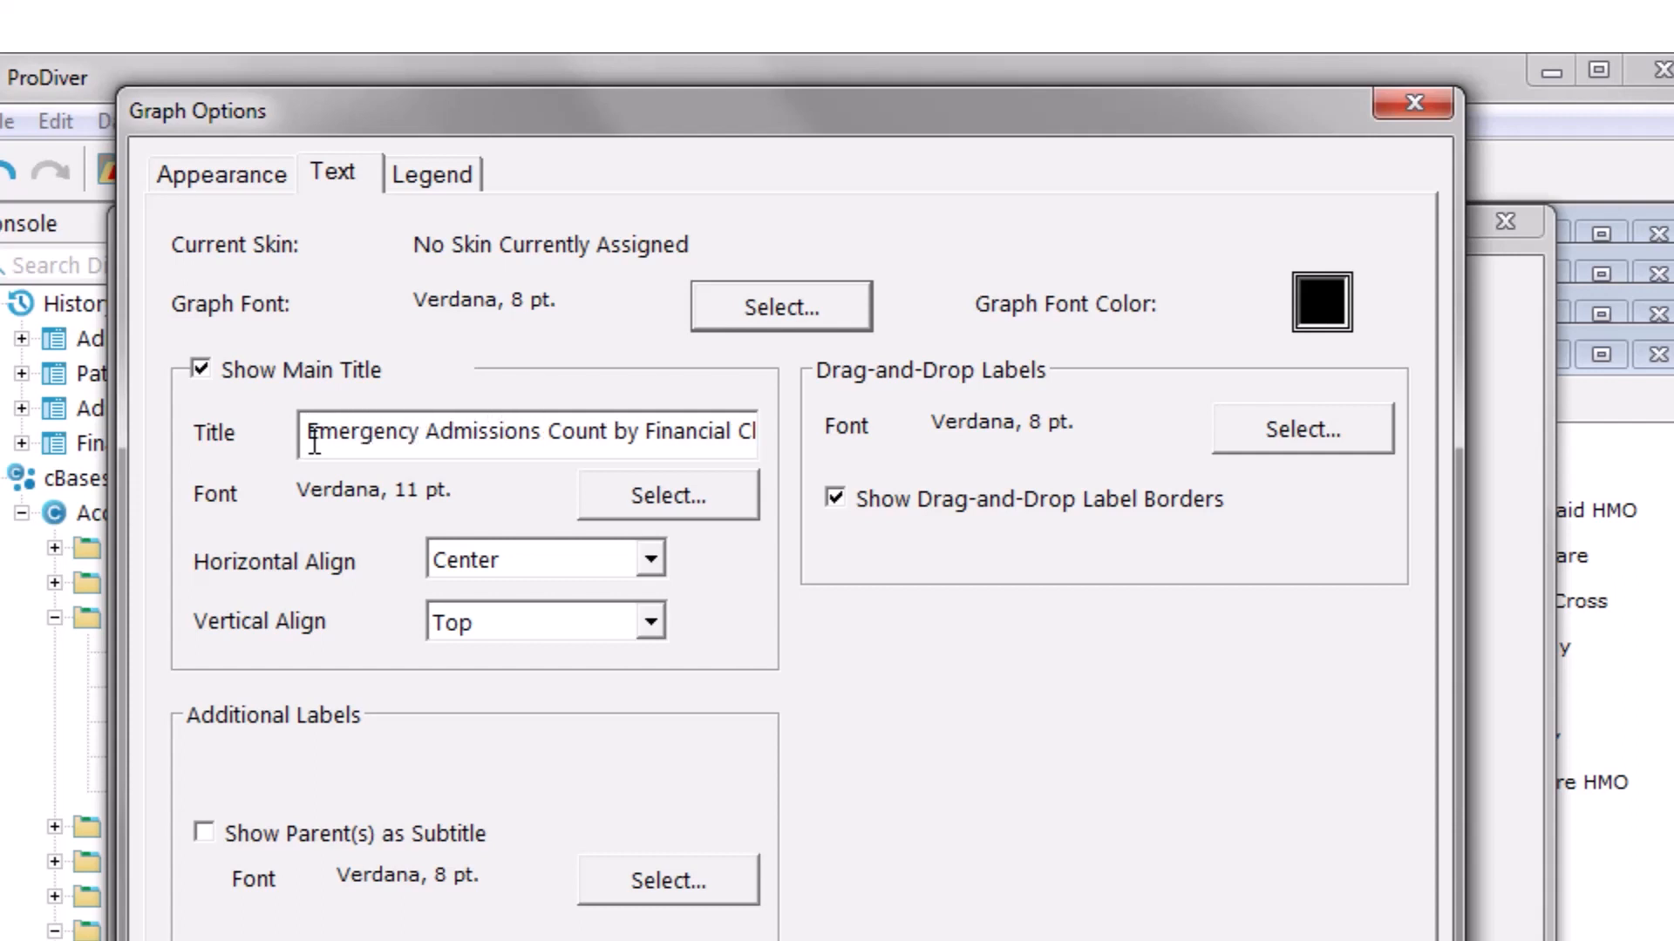
pyautogui.write('for Ages 45-64')
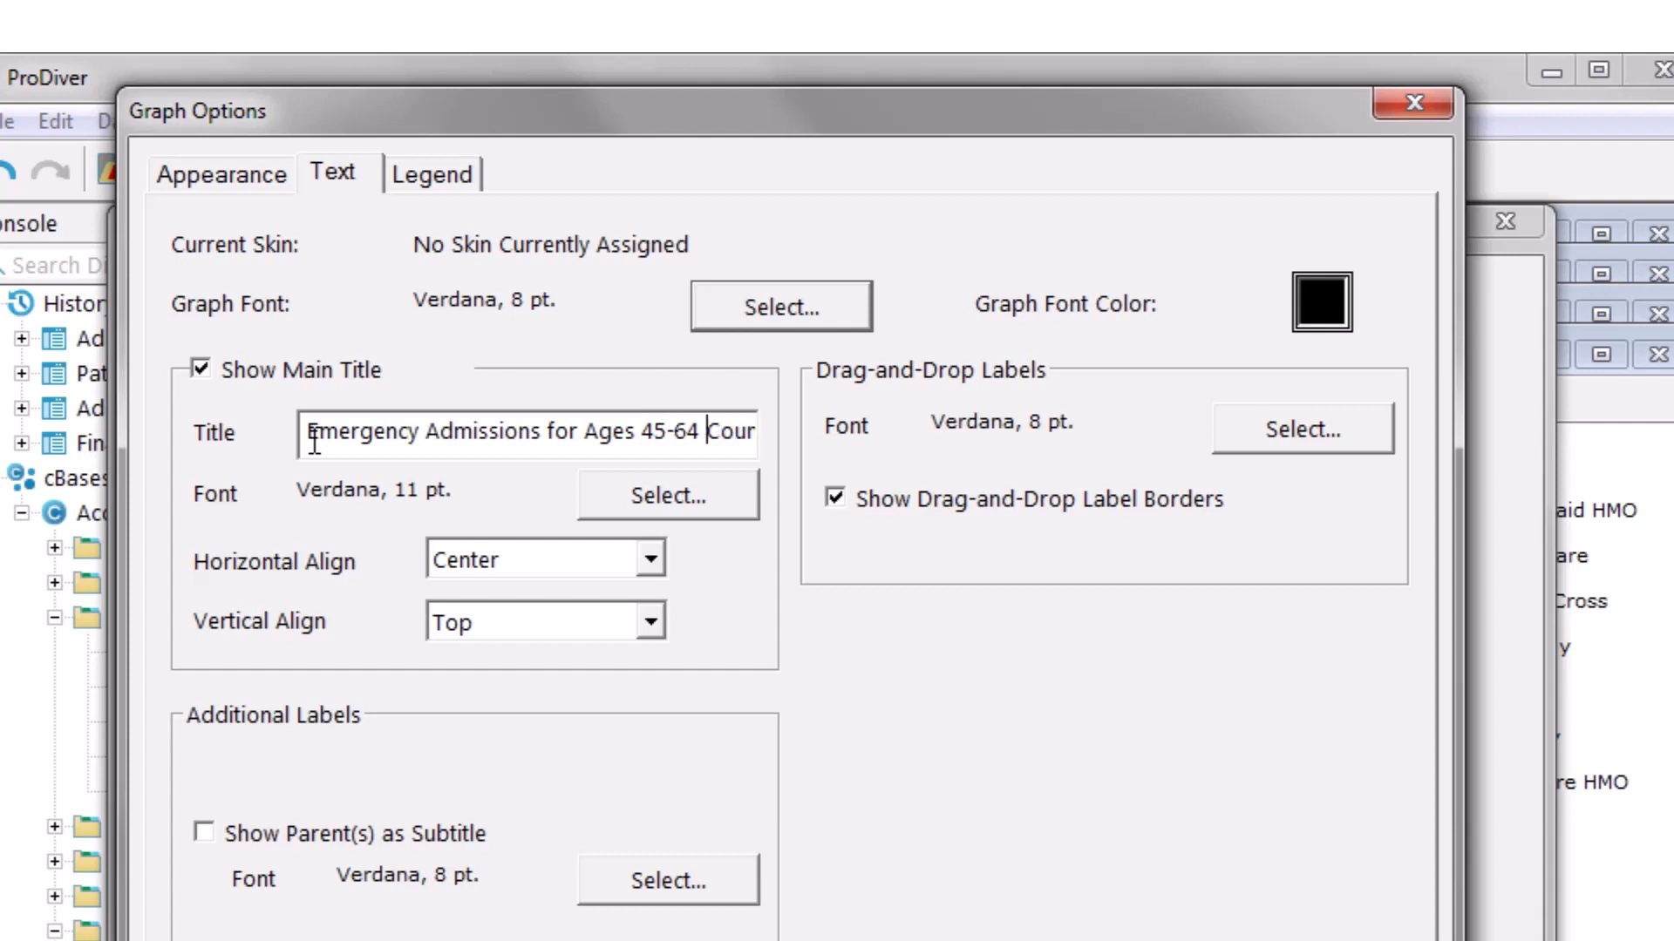
# Remove the word "Count" from the graph's main title.
pyautogui.press('Right')
pyautogui.press('Right')
pyautogui.press('Right')
pyautogui.press('Right')
pyautogui.press('Right')
pyautogui.press('Right')
pyautogui.press('Right')
pyautogui.press('Right')
pyautogui.press('Right')
pyautogui.press('BackSpace')
pyautogui.press('BackSpace')
pyautogui.press('BackSpace')
pyautogui.press('BackSpace')
pyautogui.press('BackSpace')
pyautogui.press('BackSpace')
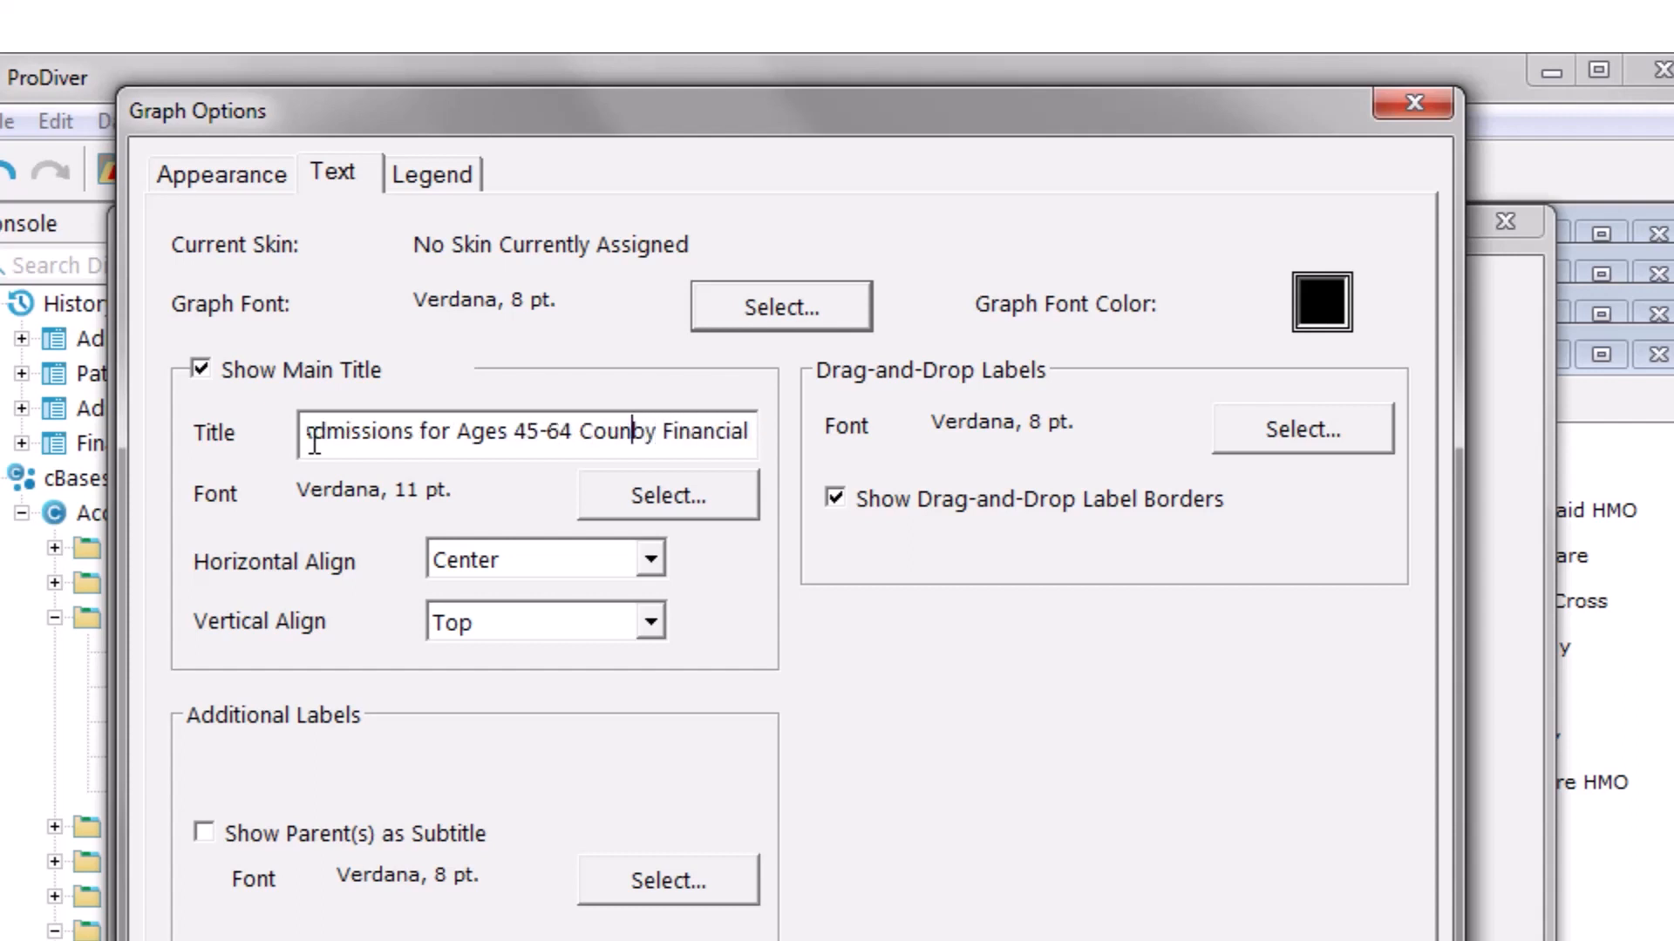
# Append "- January 2019" to the end of the main title and apply the options to the pie plot.
pyautogui.press('Right')
pyautogui.press('Right')
pyautogui.press('Right')
pyautogui.press('Right')
pyautogui.press('Right')
pyautogui.press('Right')
pyautogui.press('Right')
pyautogui.press('Right')
pyautogui.press('Right')
pyautogui.press('Right')
pyautogui.press('Right')
pyautogui.press('Right')
pyautogui.press('Right')
pyautogui.press('Right')
pyautogui.press('Right')
pyautogui.press('Right')
pyautogui.press('Right')
pyautogui.write('- January')
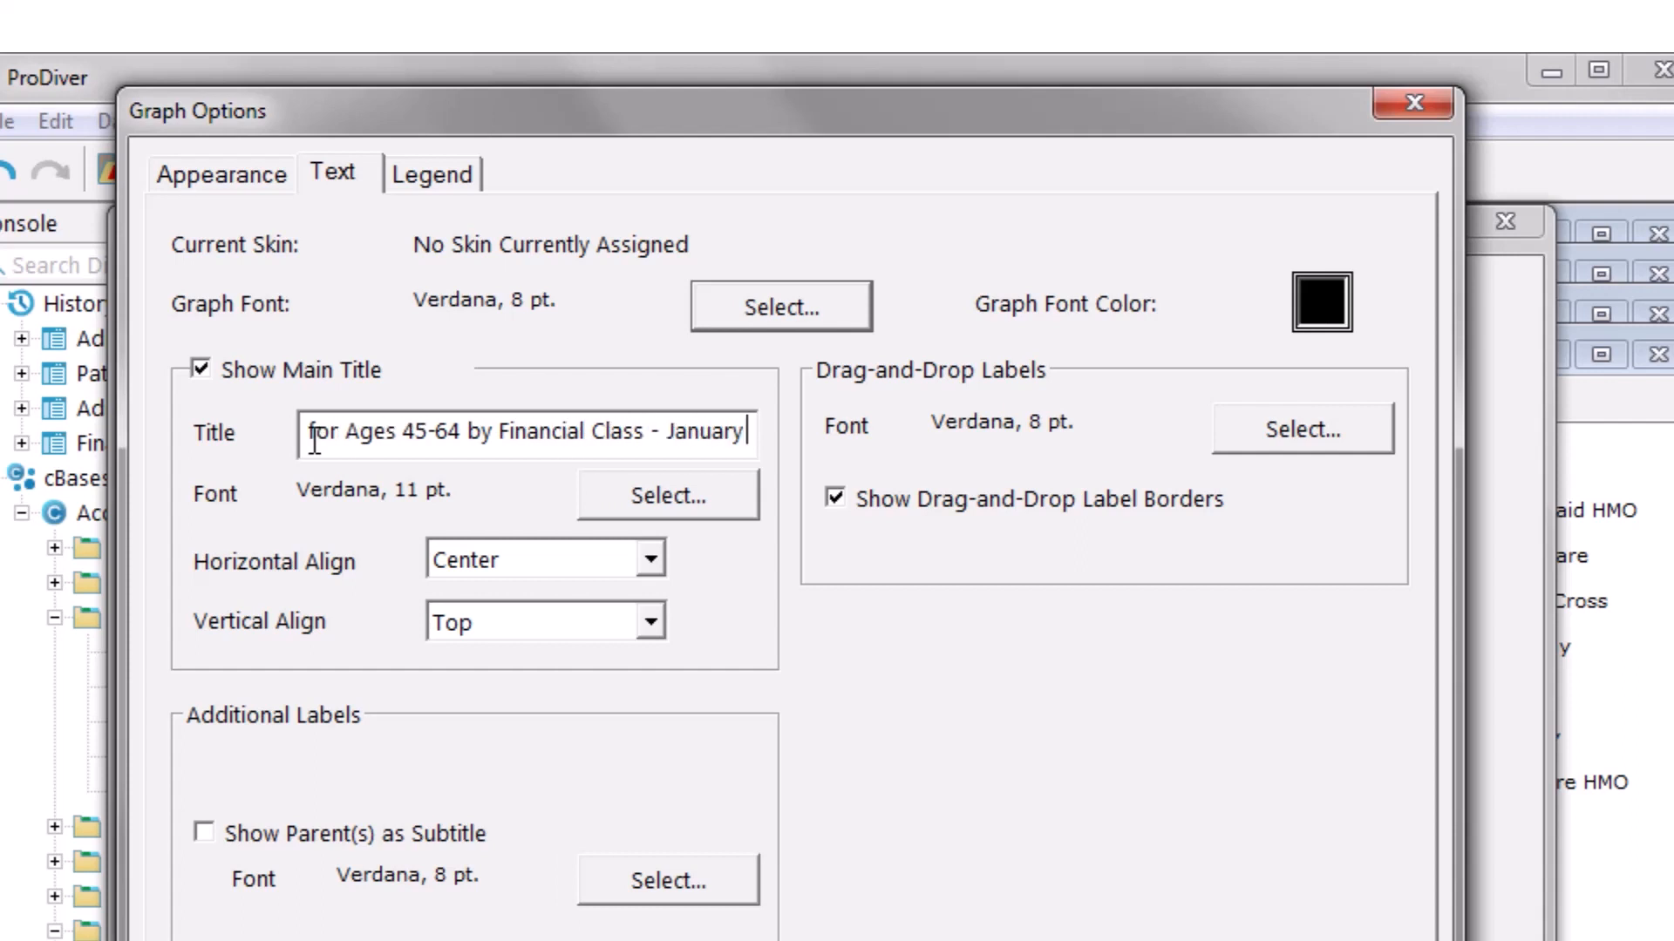
pyautogui.write(' 2019')
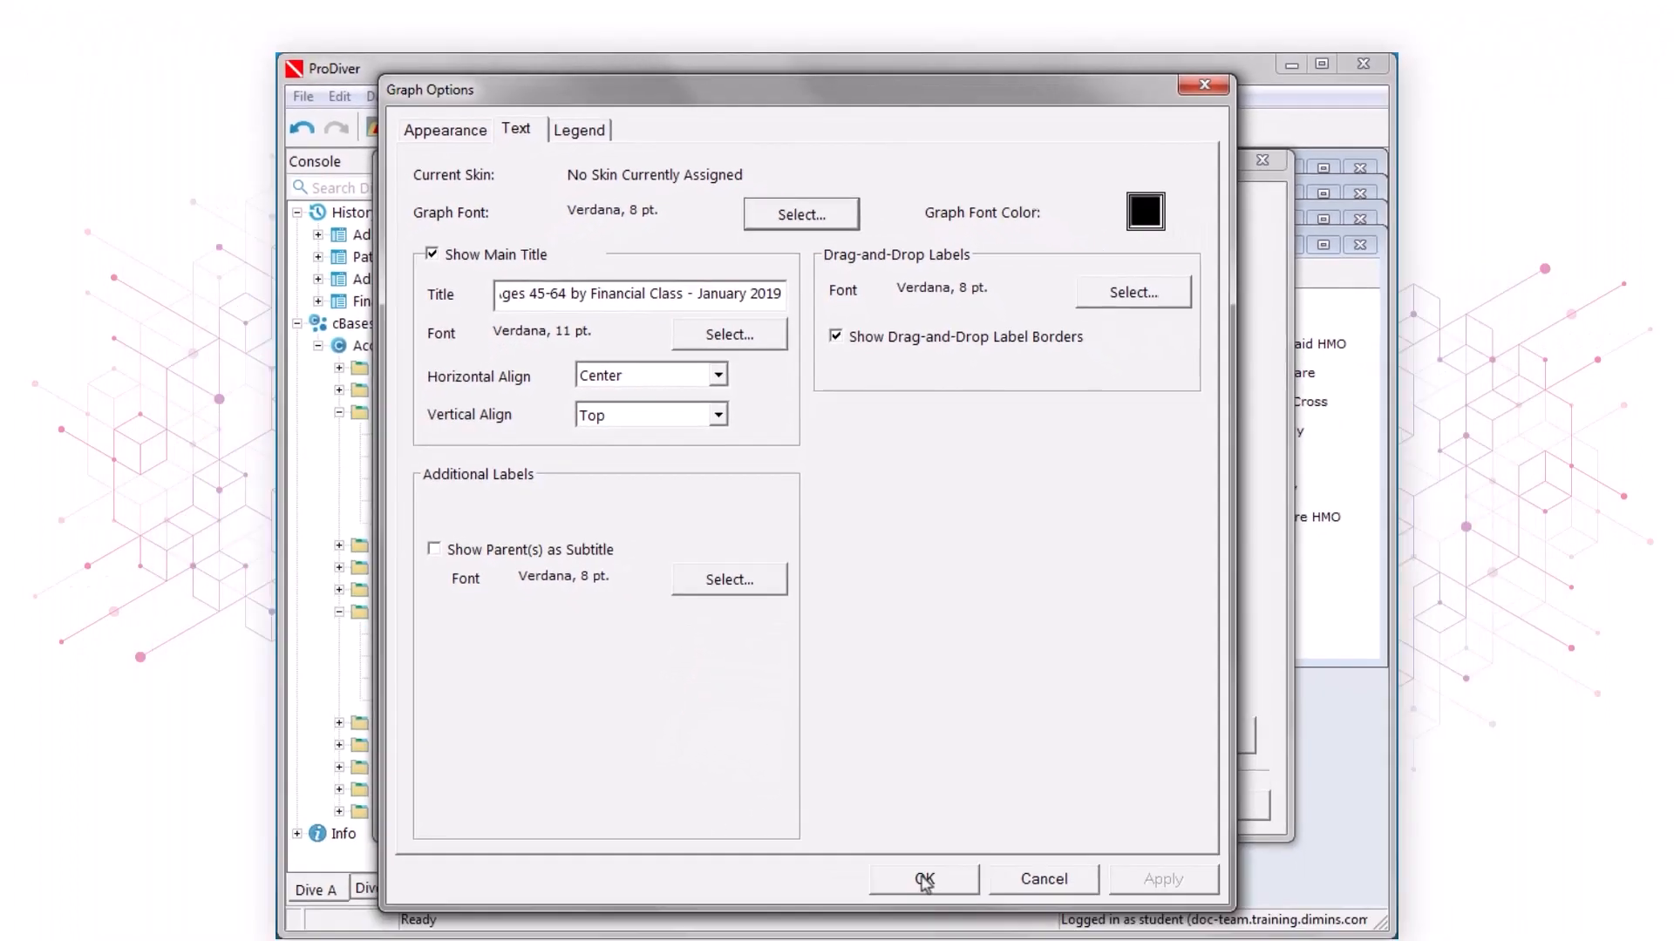
pyautogui.click(924, 880)
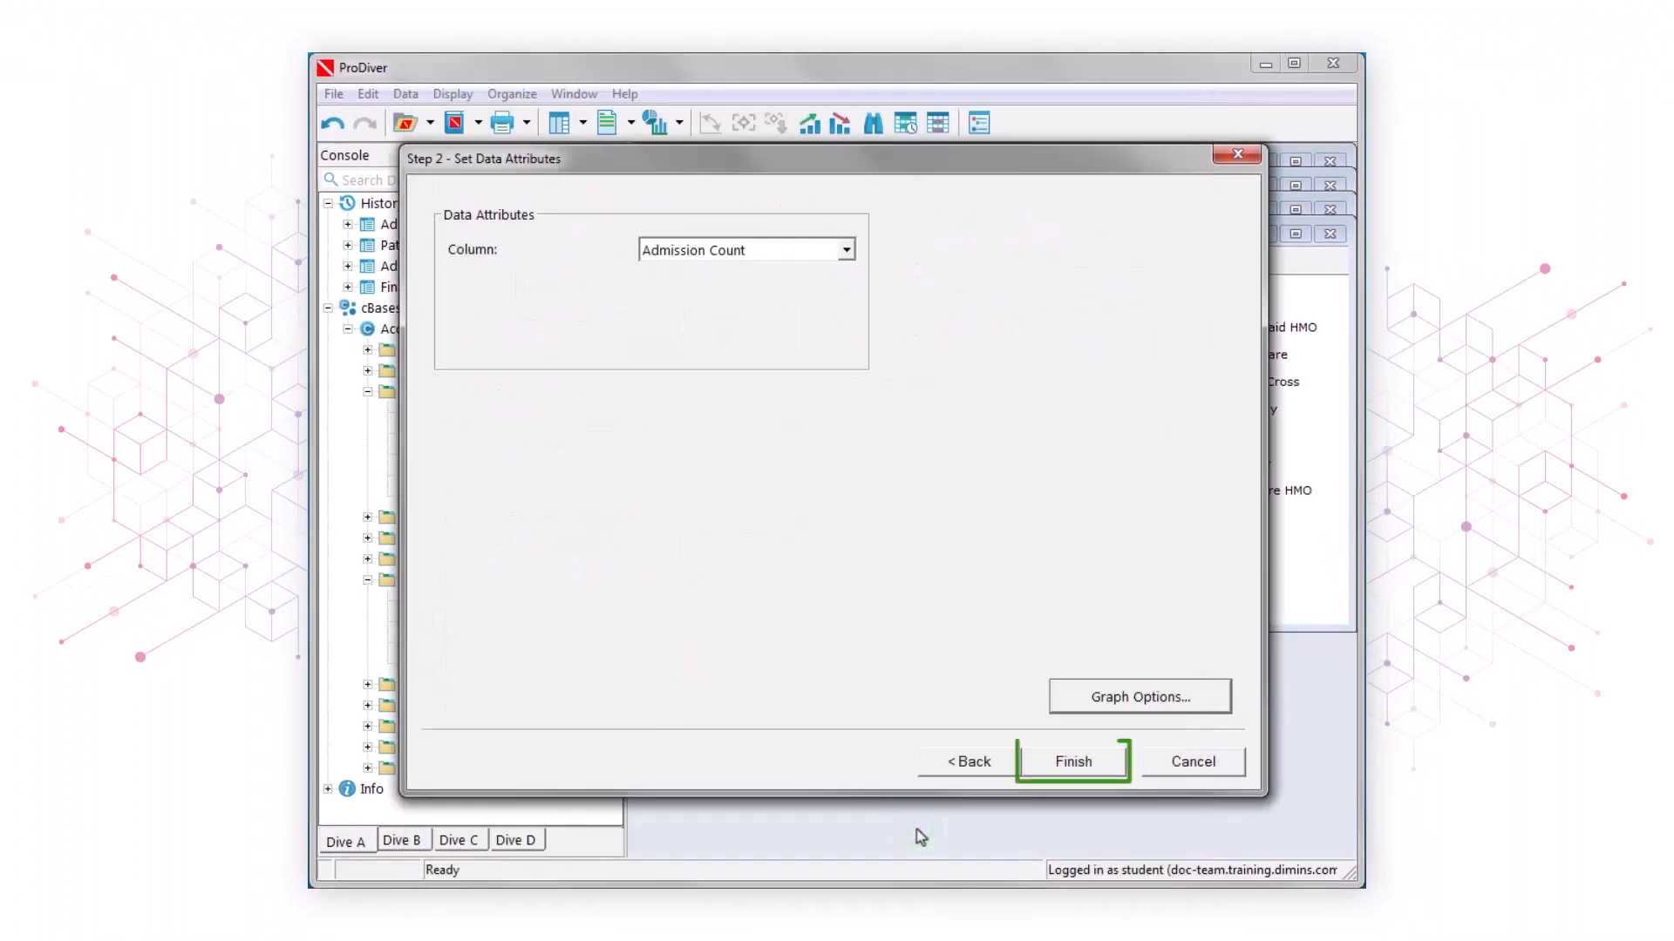
pyautogui.click(1088, 770)
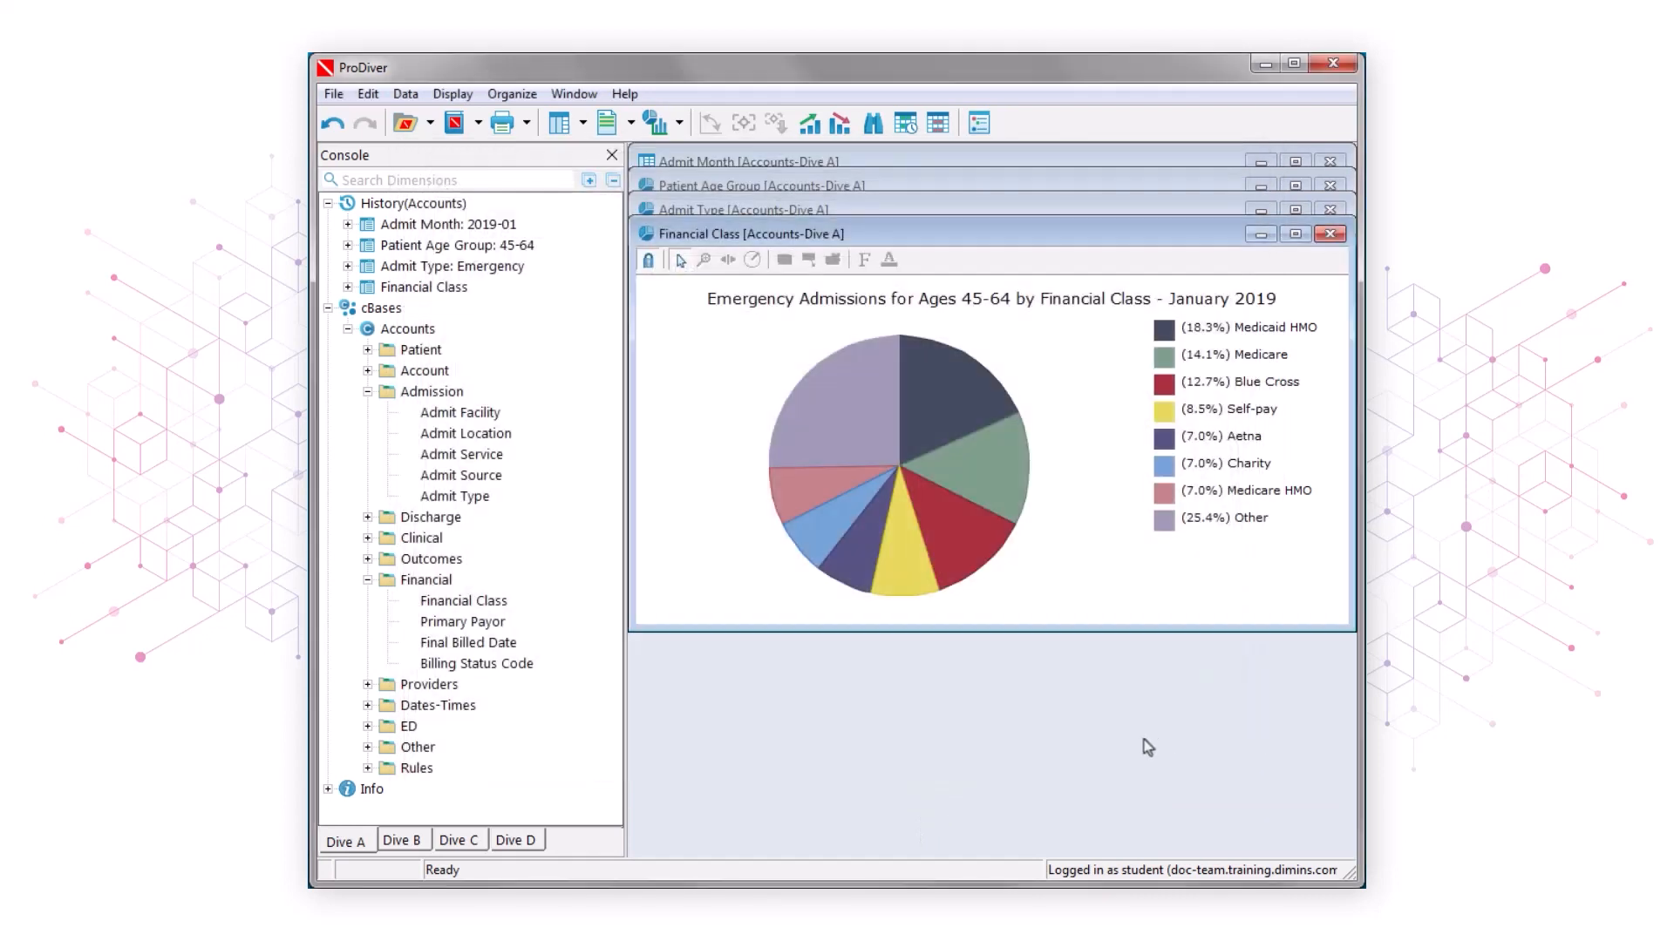